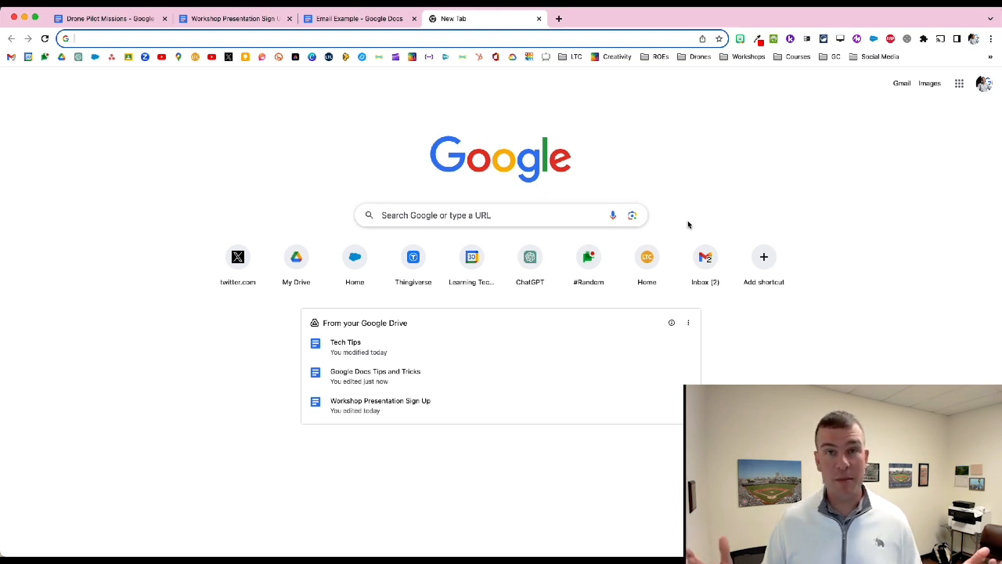
- Create a new blank document through docs.new and title it "Tech Tips"
text(doc)
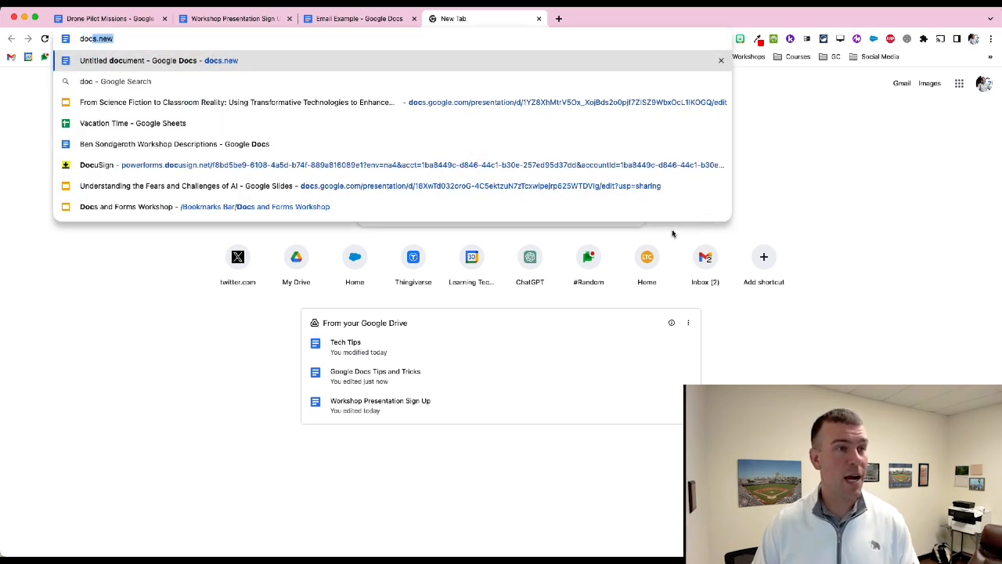
key(Return)
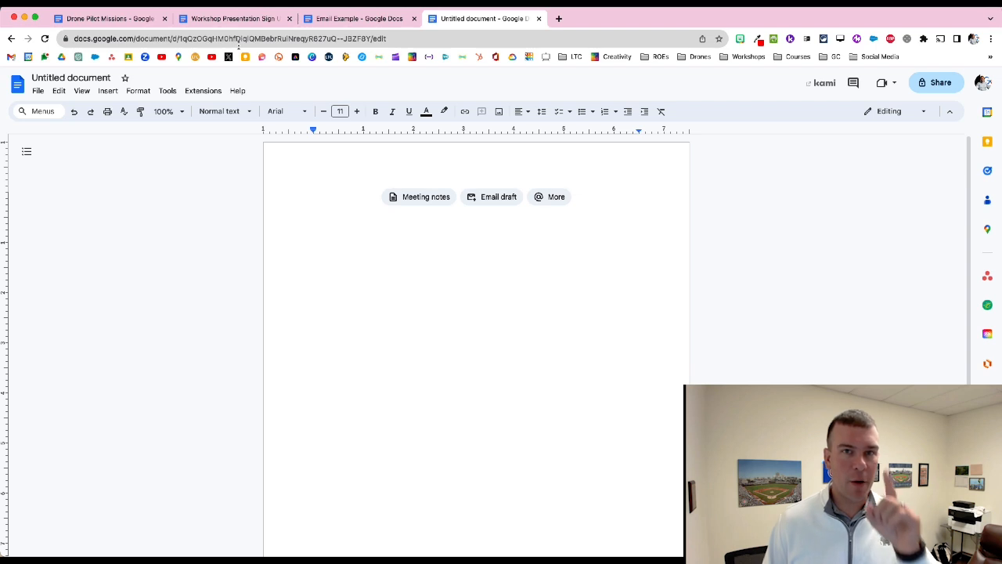
click(73, 79)
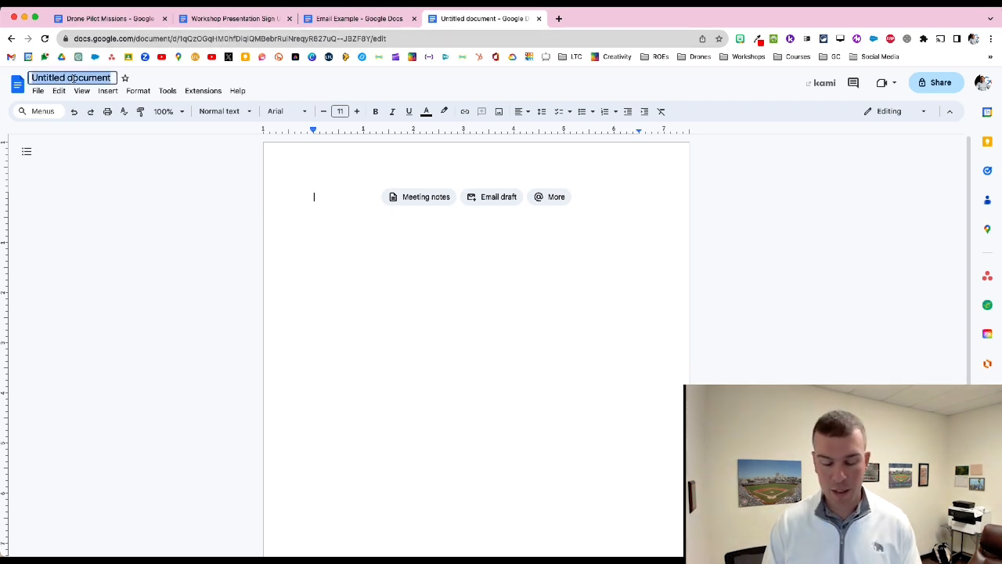
text(Tech Tips)
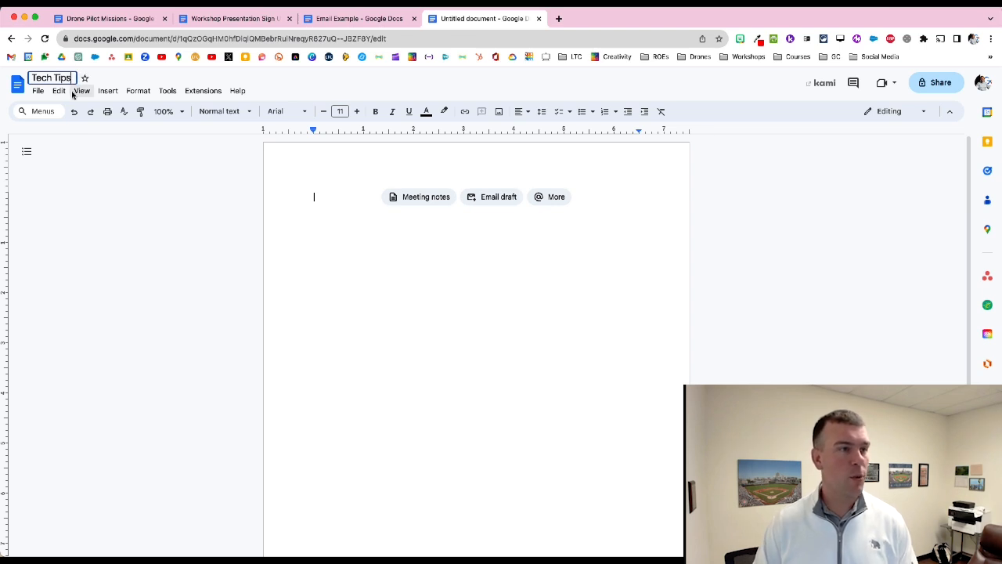
key(Return)
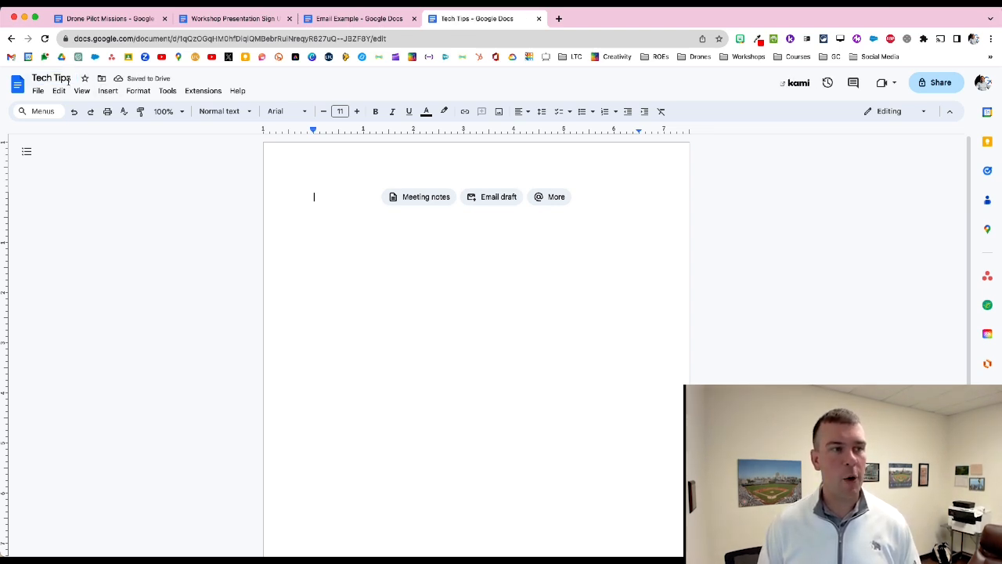
- Move the Tech Tips document into the "3 - RETC" folder and dismiss the notice
click(101, 79)
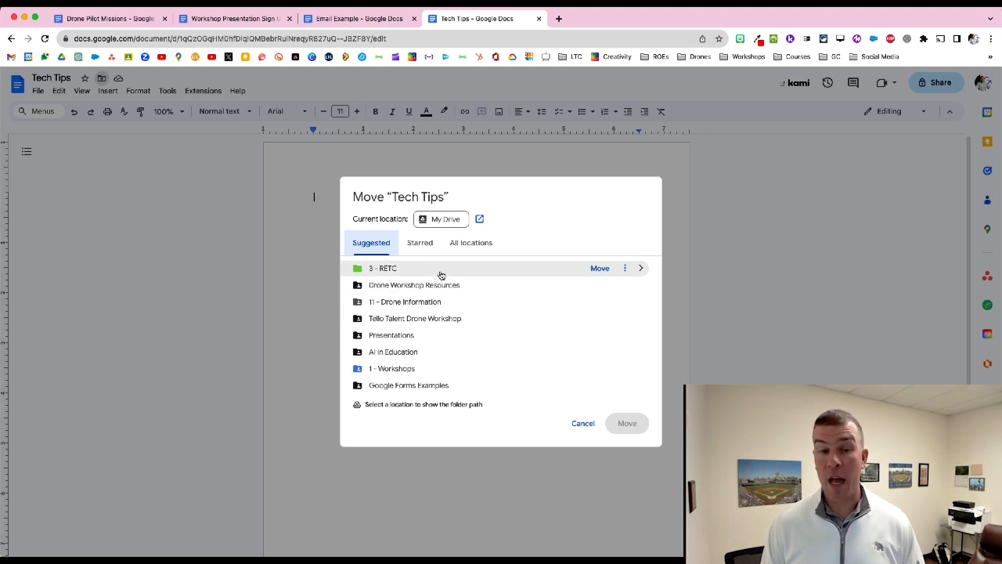
click(389, 274)
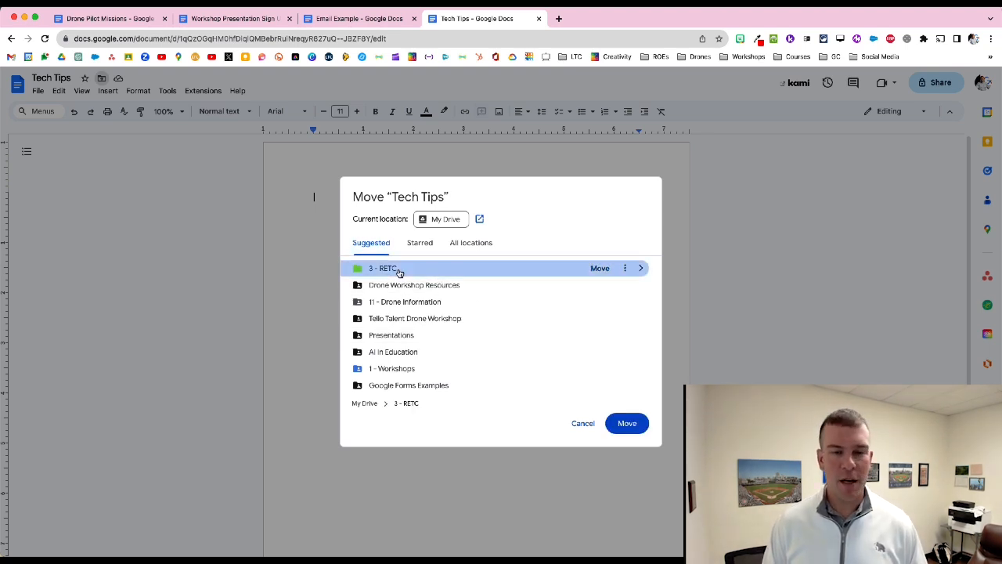
click(630, 425)
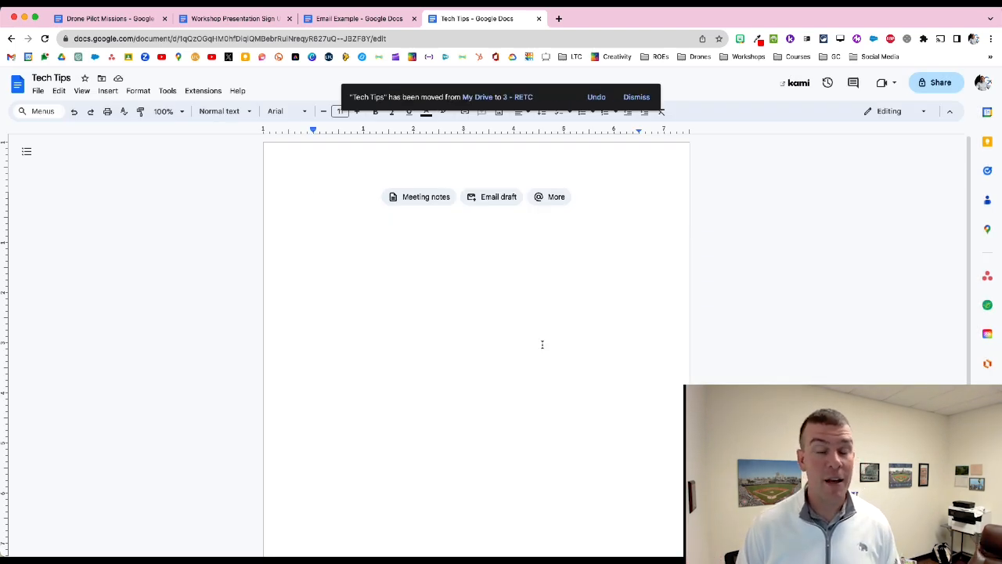
click(642, 97)
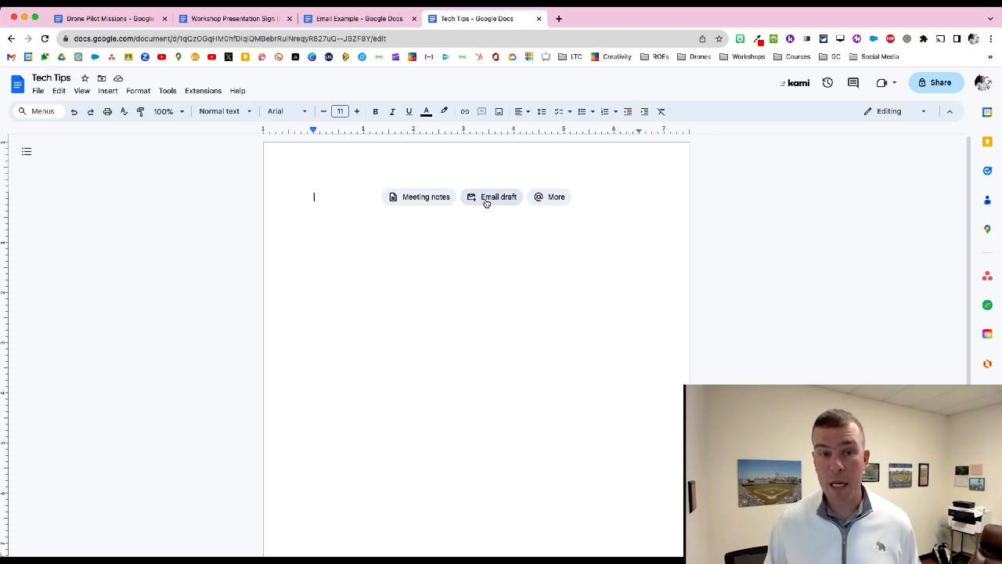
- Insert a Meeting notes building block linked to the "Record Tech Tip Video" calendar event
click(109, 92)
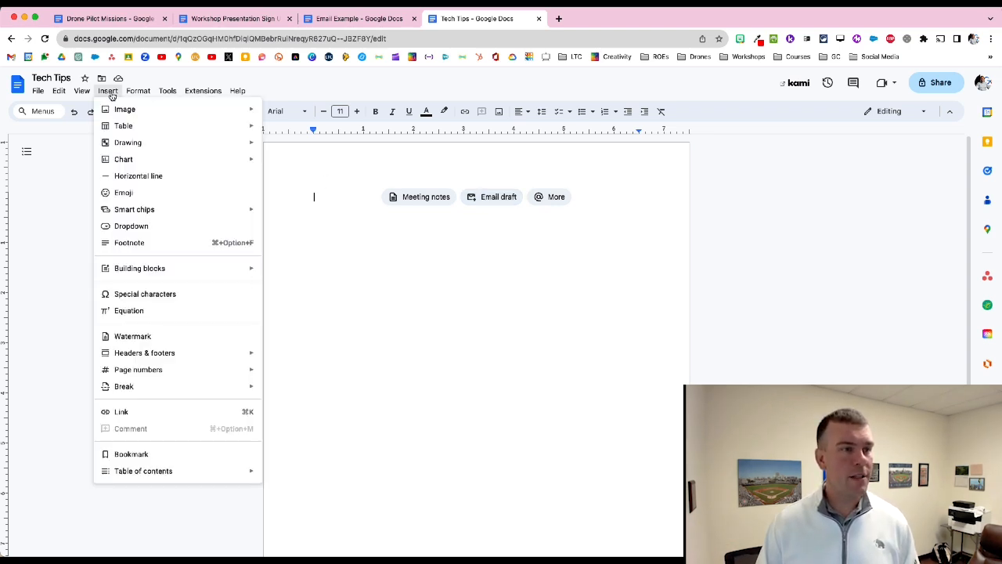
mouse_move(136, 269)
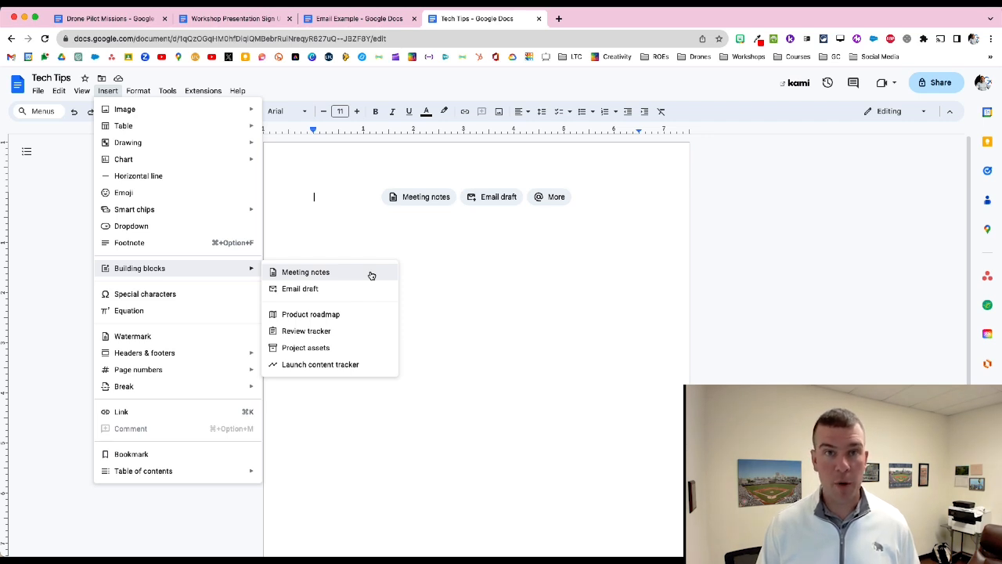
click(424, 199)
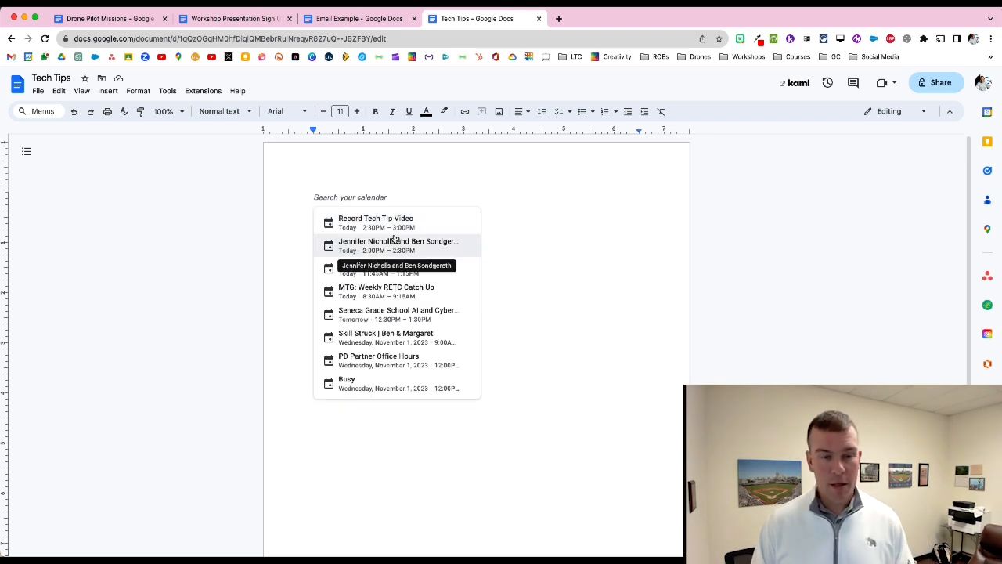
text(IET)
key(BackSpace)
key(BackSpace)
key(BackSpace)
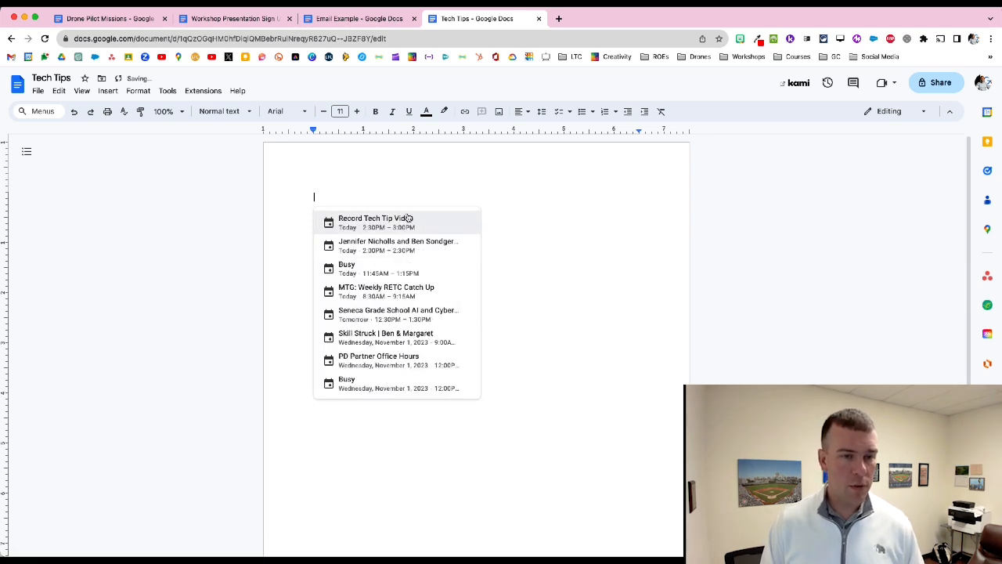
click(388, 227)
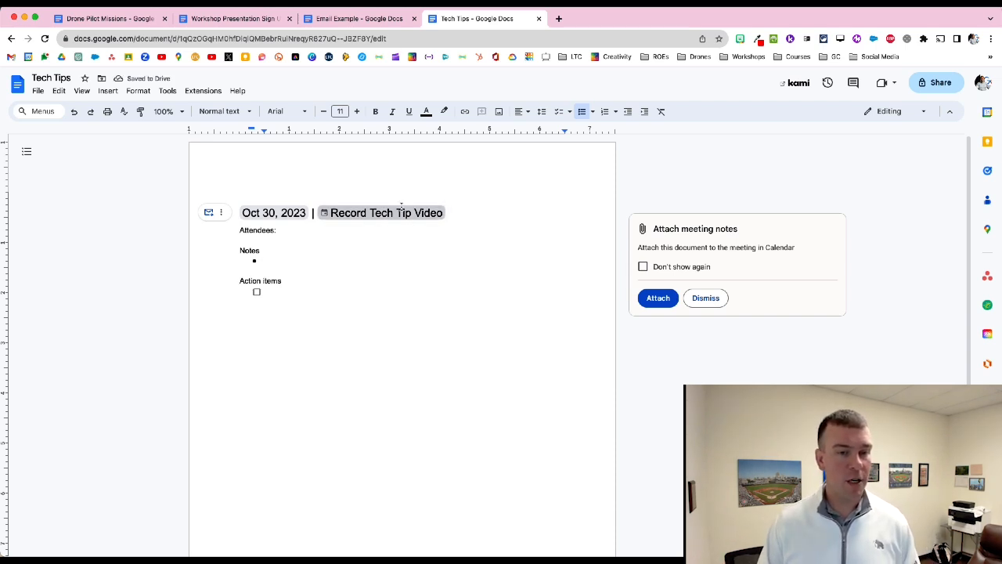
- Inspect the details of the event chip and the date chip in the meeting notes heading
mouse_move(390, 219)
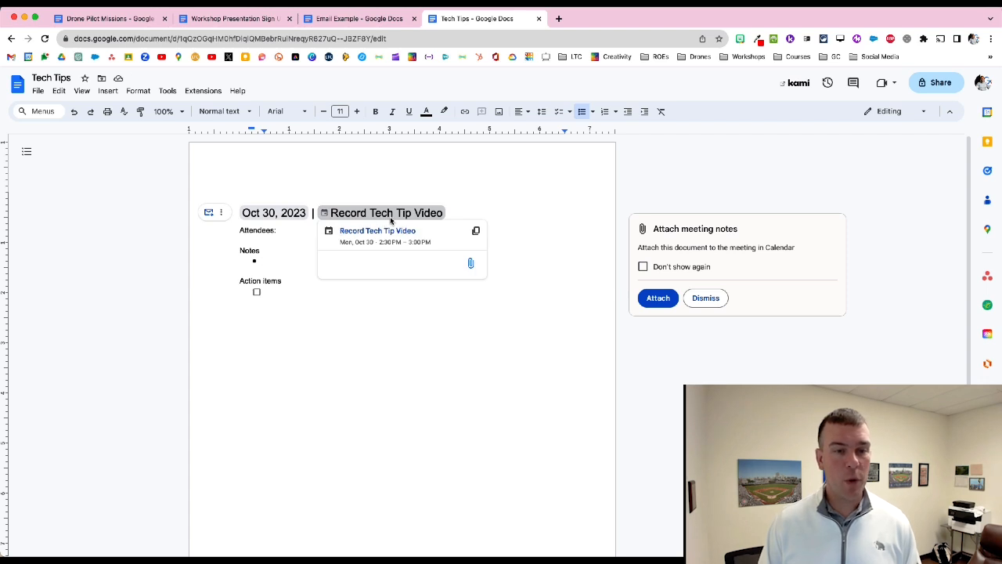
click(289, 217)
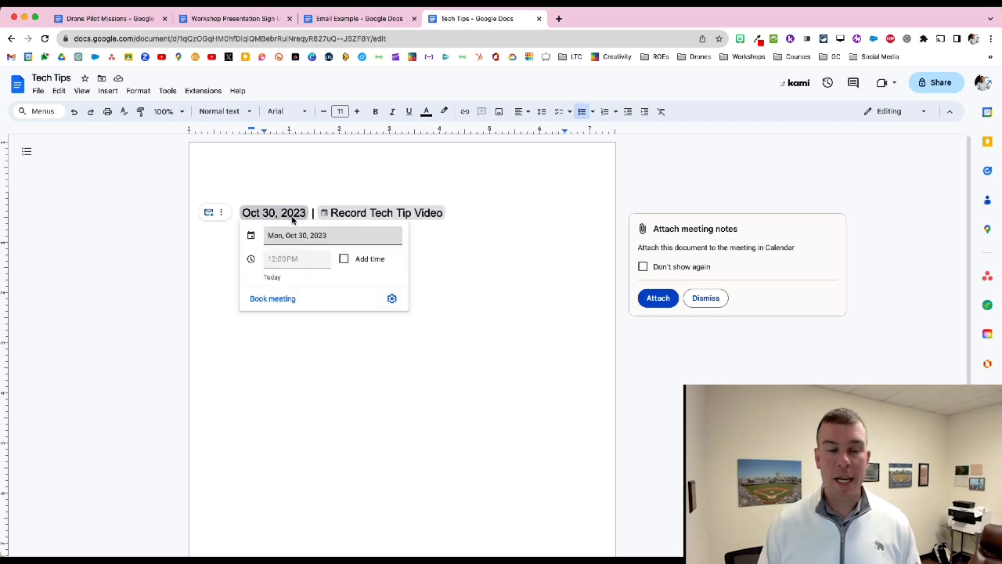
click(318, 233)
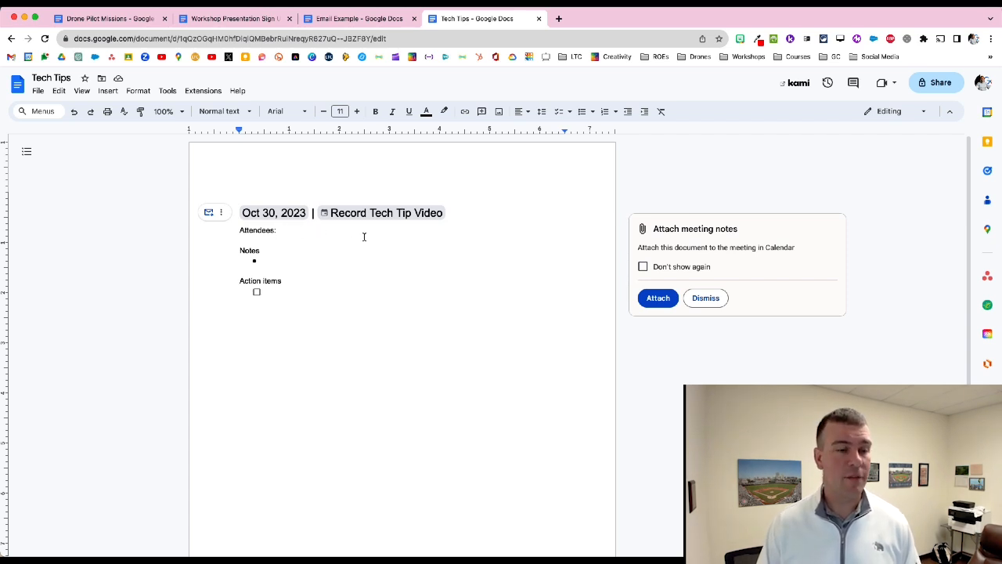
- Add the action item "Figure out what to talk about" to the meeting notes checklist and check it off
click(297, 263)
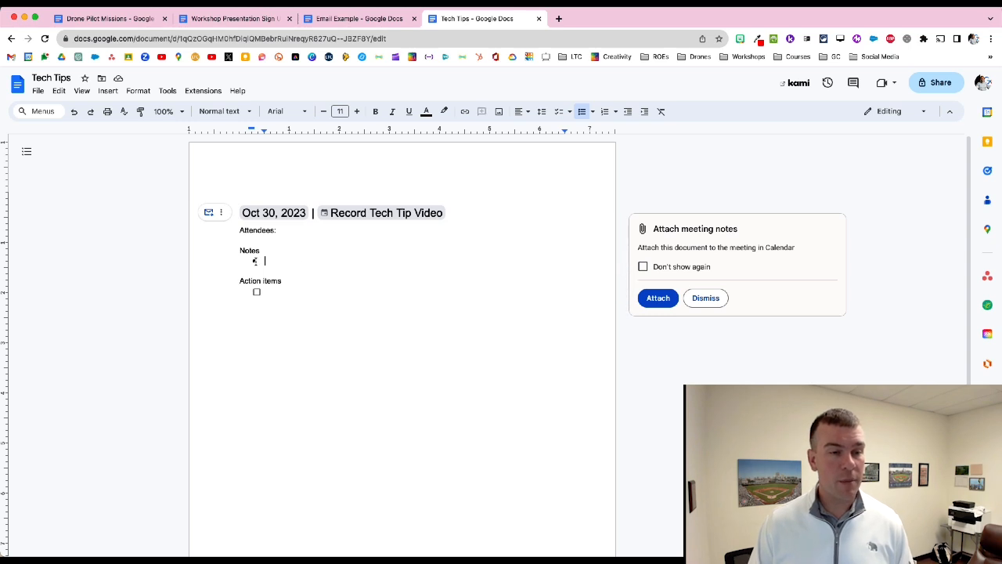
click(281, 295)
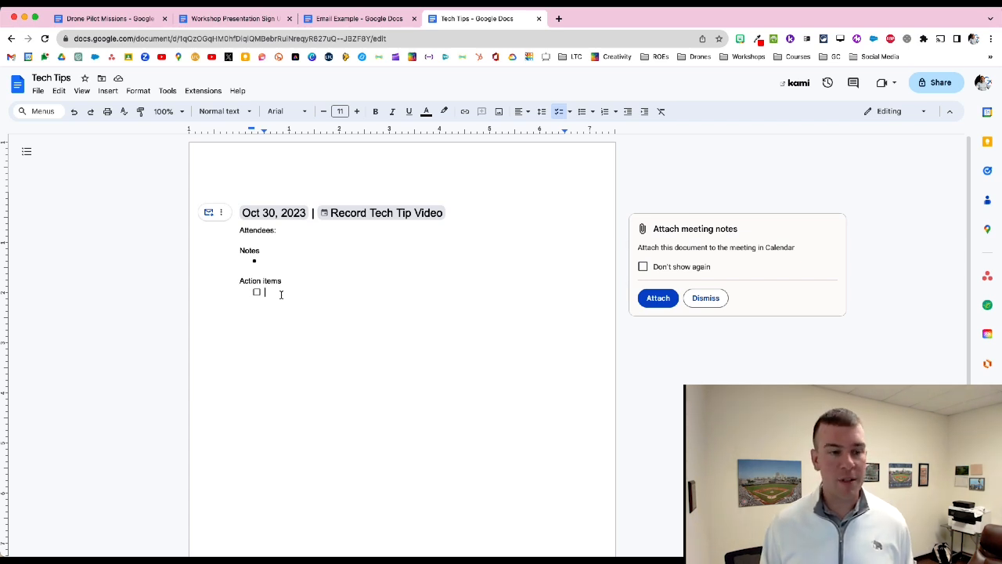
text(F)
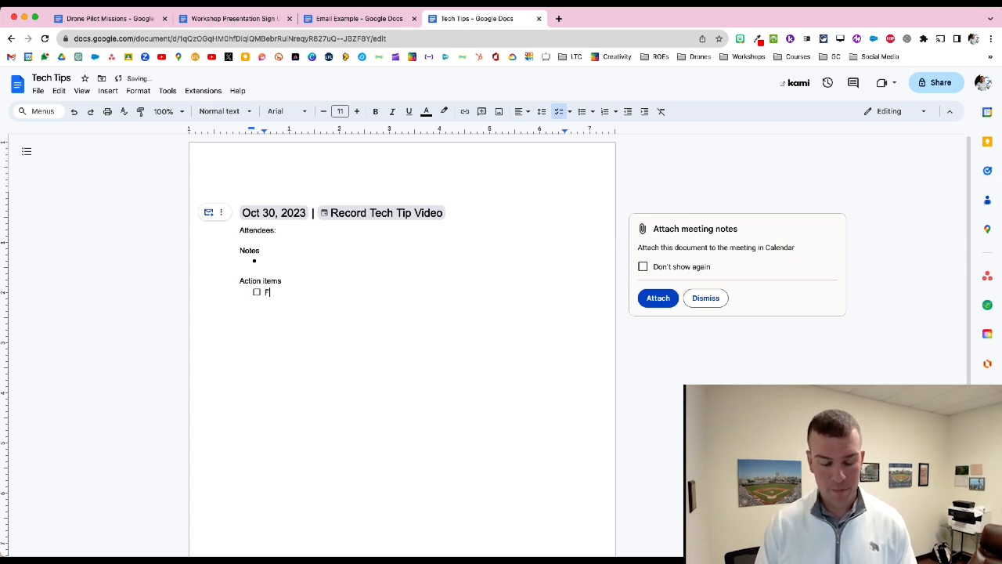
text(igure out what to talk about)
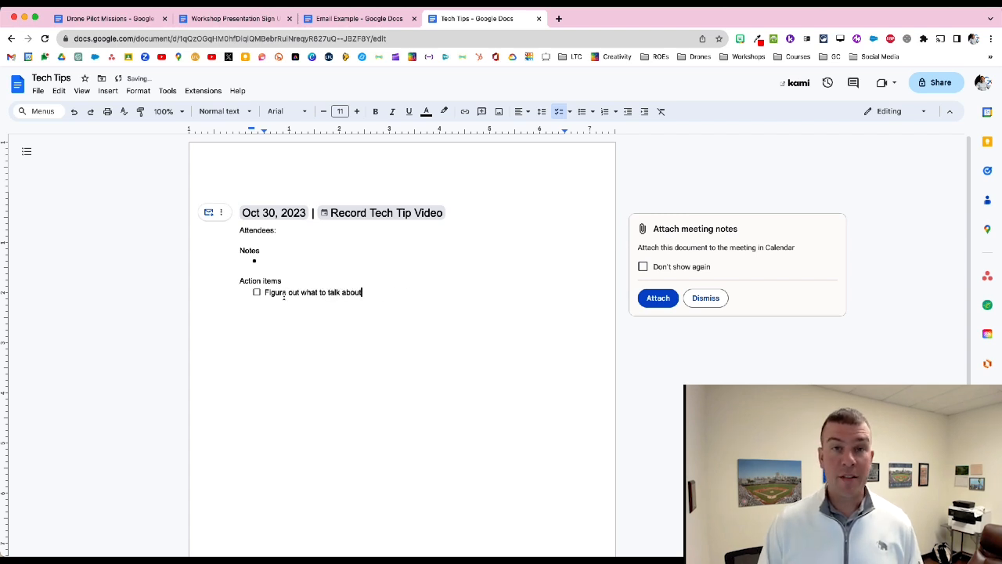
click(257, 293)
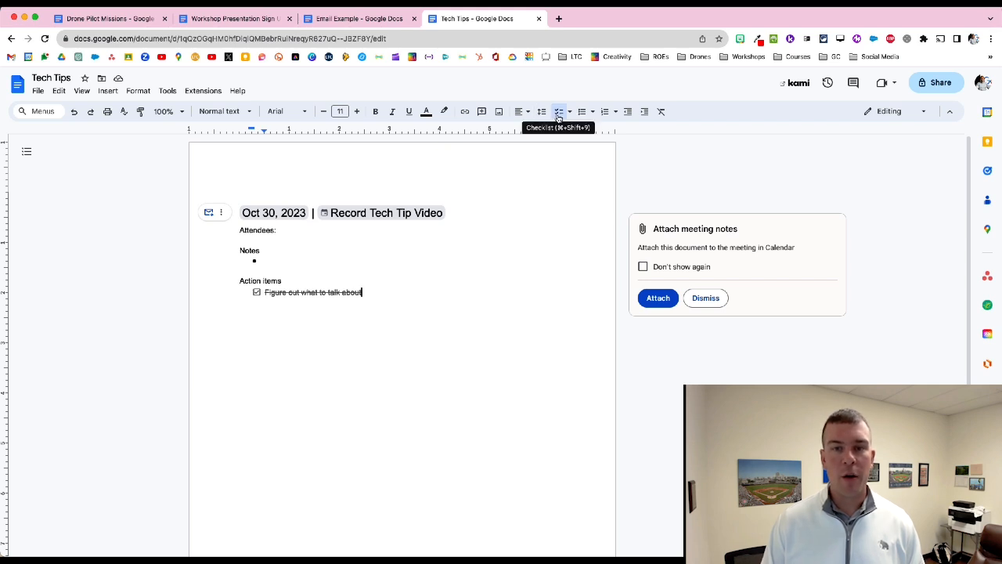
- Change the action items checklist to the style without strikethrough for checked items
click(593, 112)
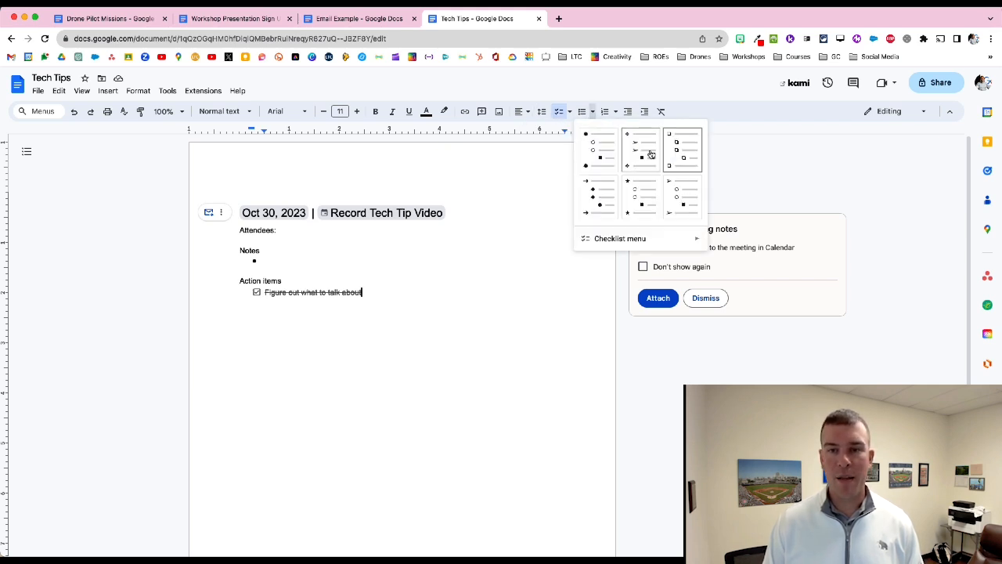
click(570, 112)
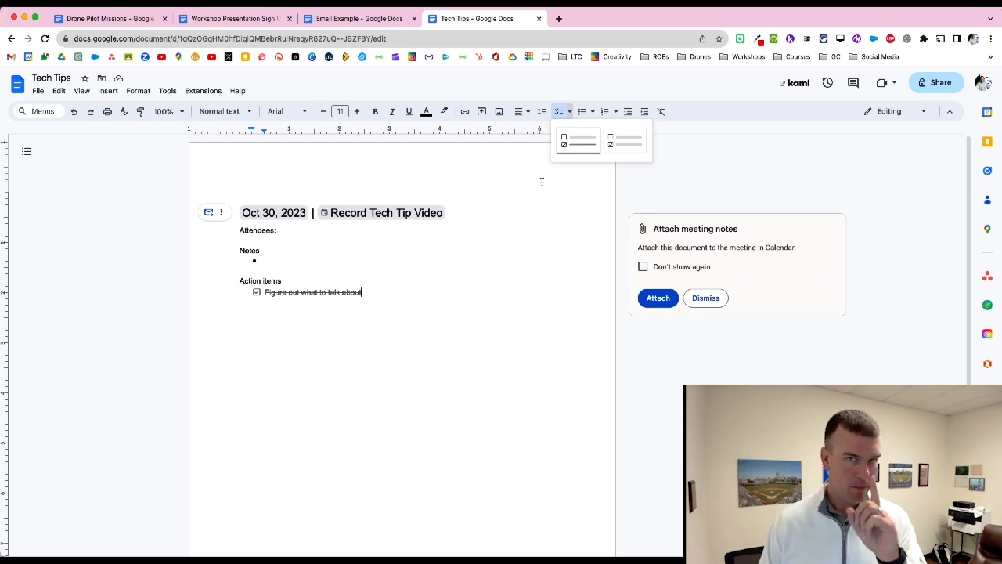
click(616, 145)
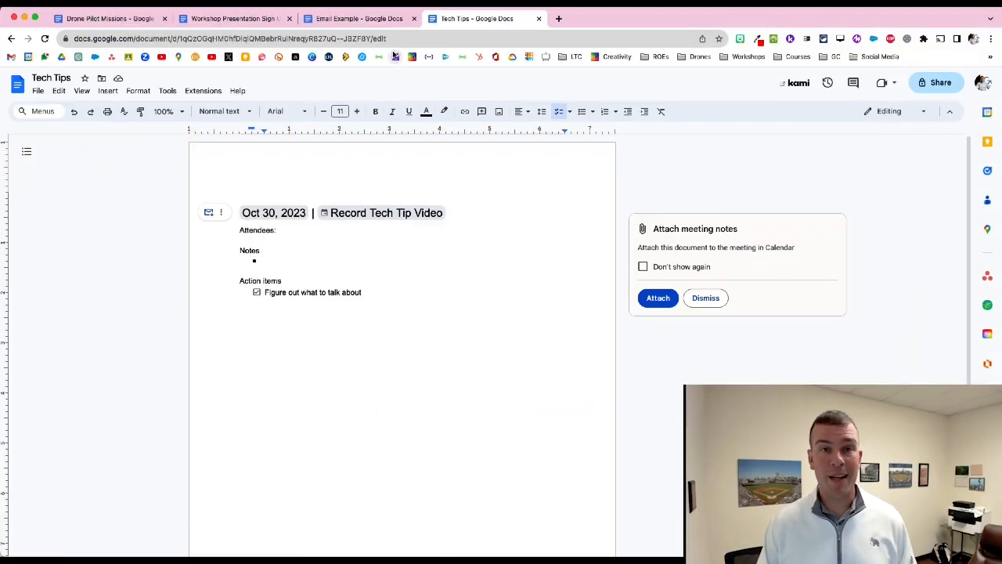
- Insert an Email draft building block below the checked action item
click(107, 91)
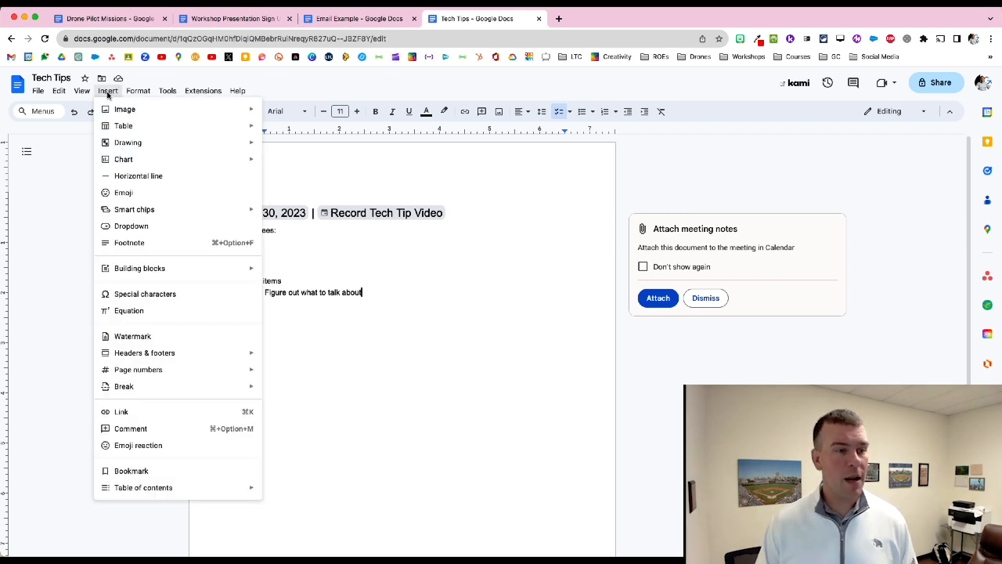
mouse_move(156, 269)
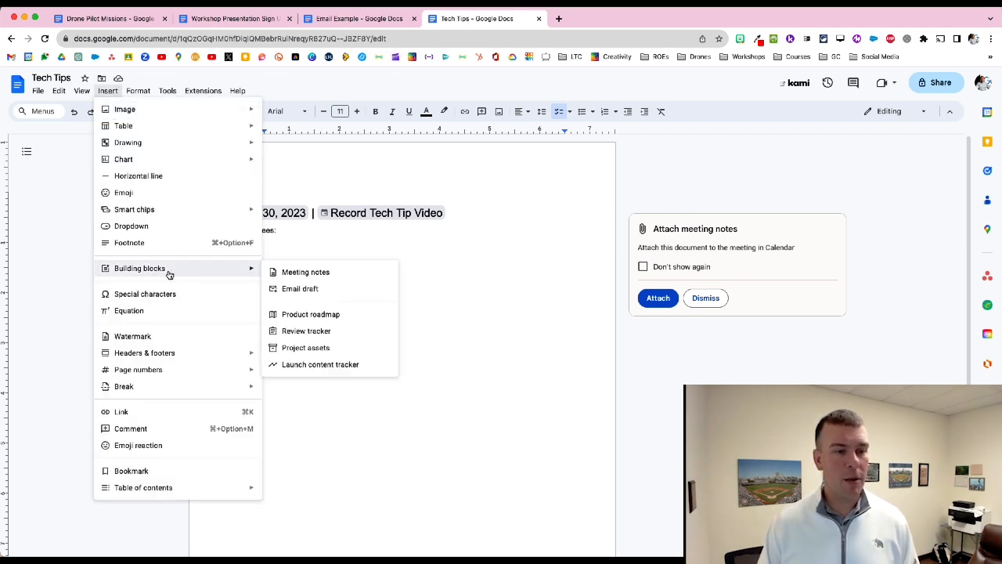
click(308, 289)
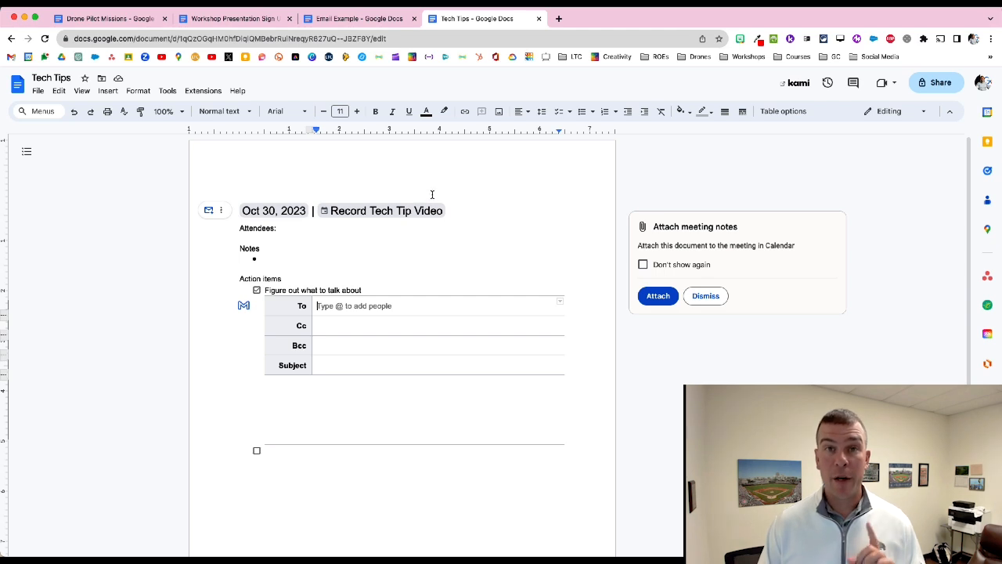
- Switch to the Email Example document and review its drone workshop email draft from header to closing
click(363, 20)
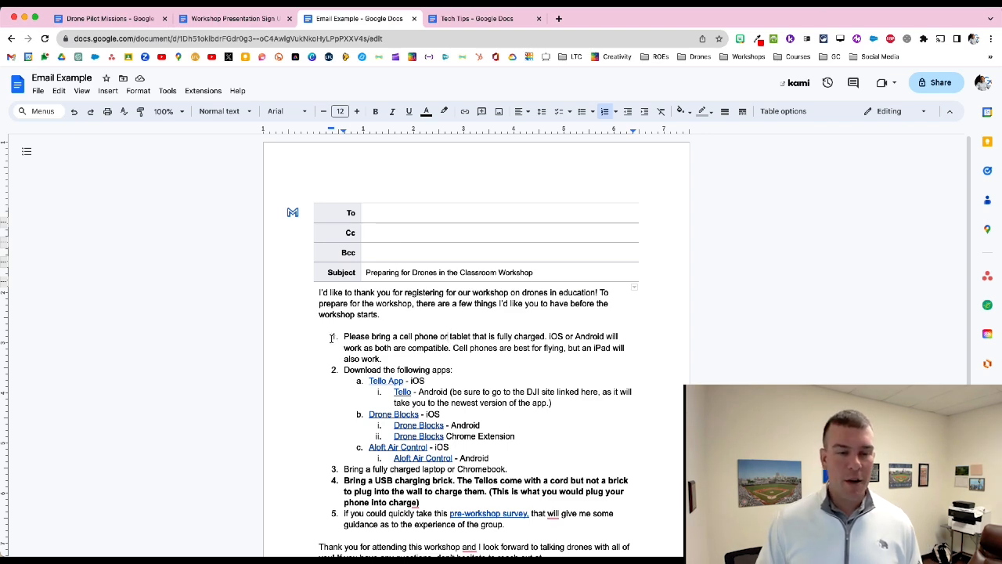
scroll(331, 339, down, 3)
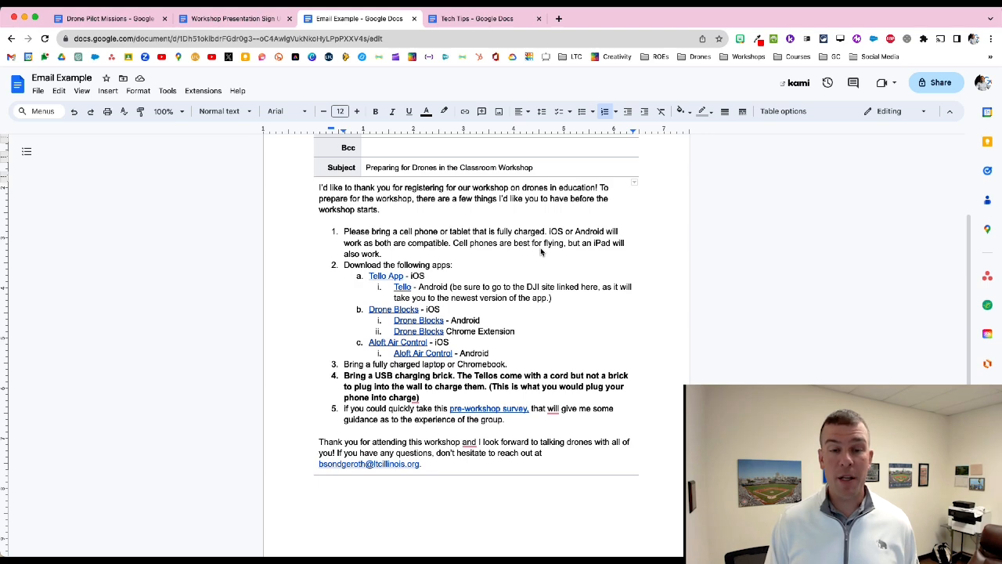
scroll(541, 253, up, 1)
scroll(478, 318, down, 2)
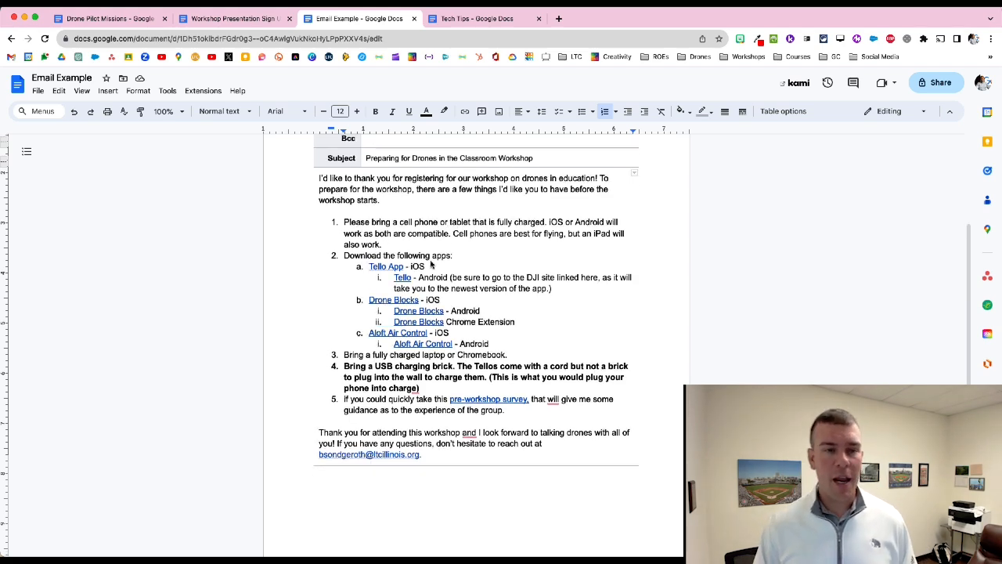
scroll(432, 262, up, 3)
click(386, 210)
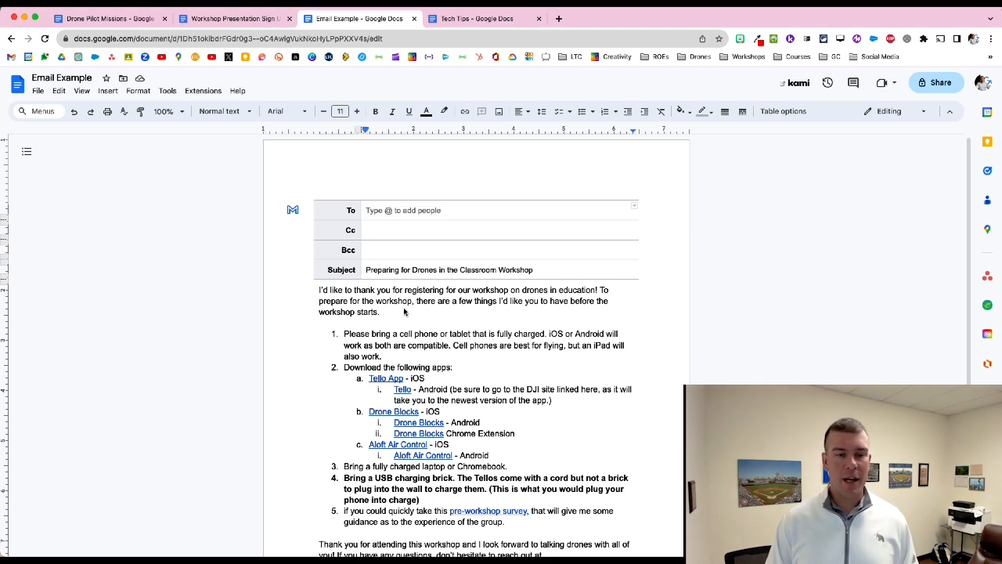
scroll(386, 210, down, 3)
scroll(404, 235, up, 3)
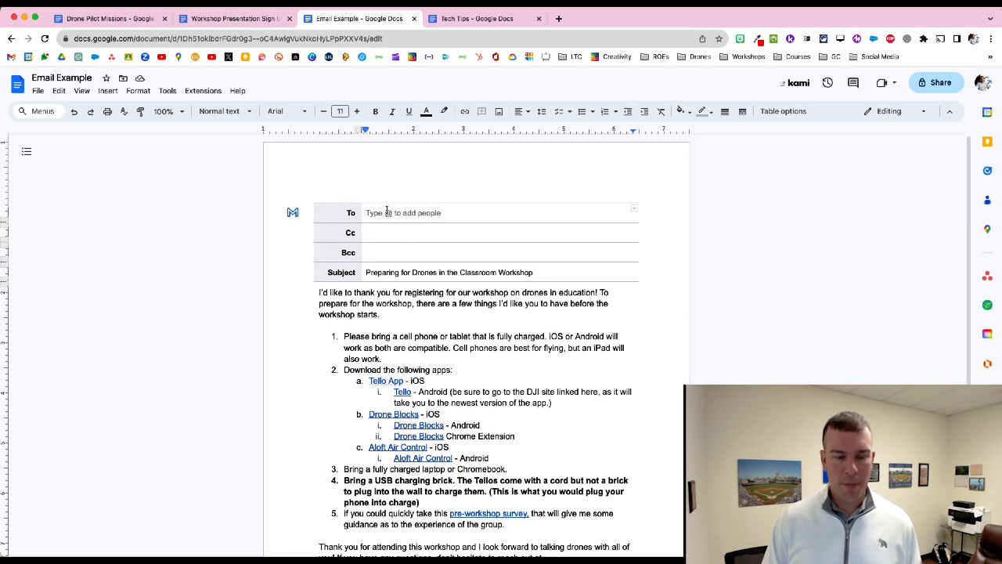
text(student)
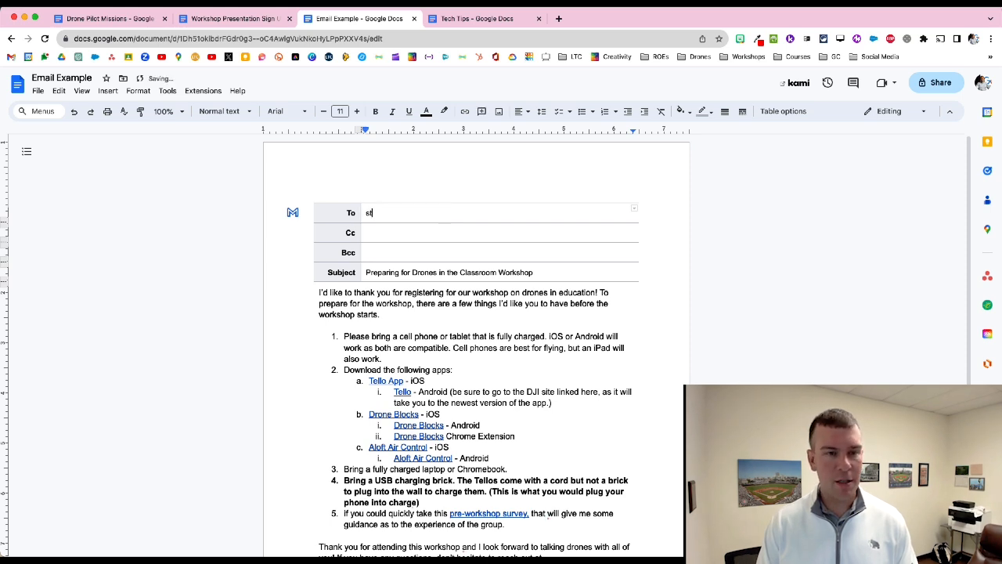
key(BackSpace)
key(BackSpace)
key(BackSpace)
key(BackSpace)
key(BackSpace)
key(BackSpace)
key(BackSpace)
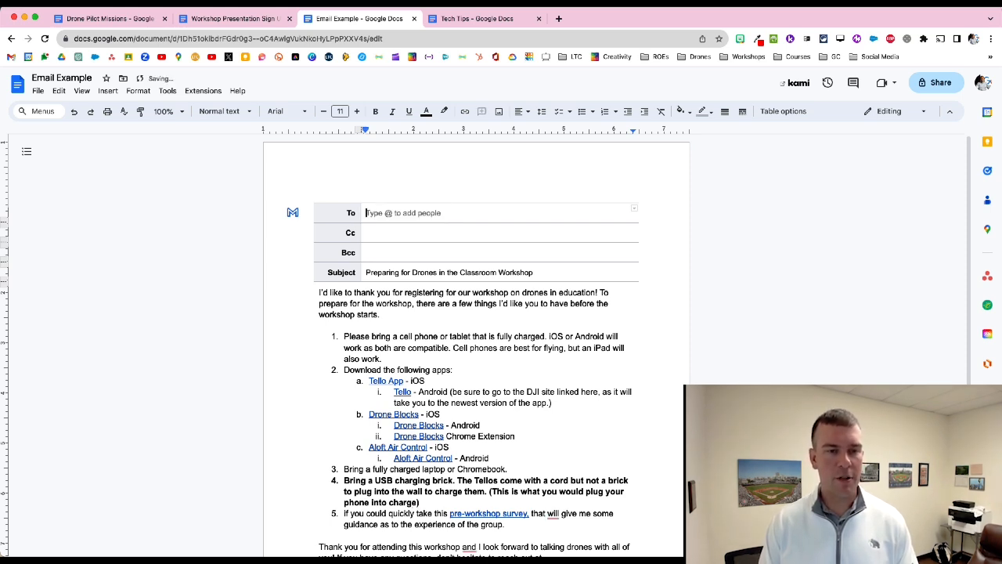
- Add the student contact as the recipient in the email draft's To field
text(@stud)
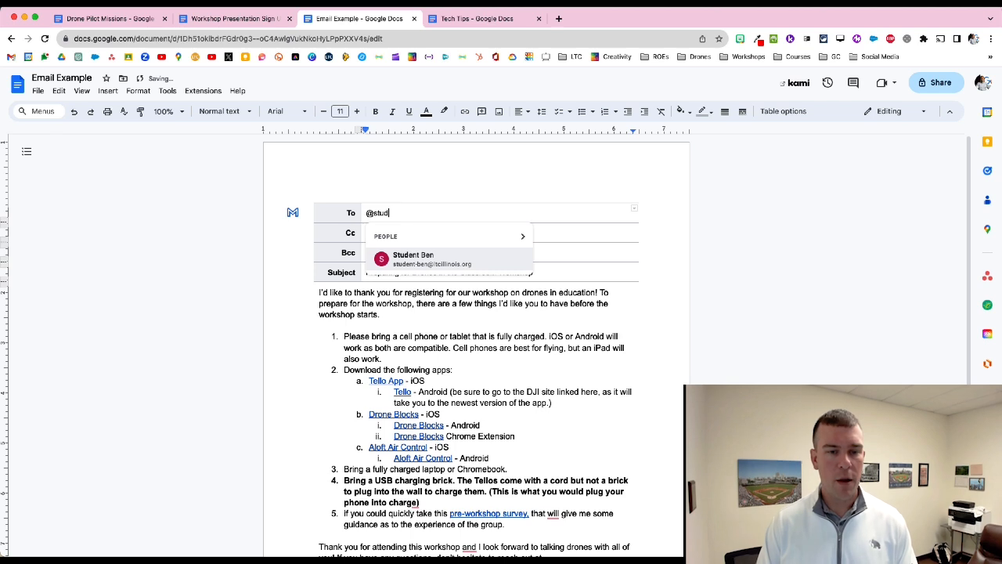
click(419, 259)
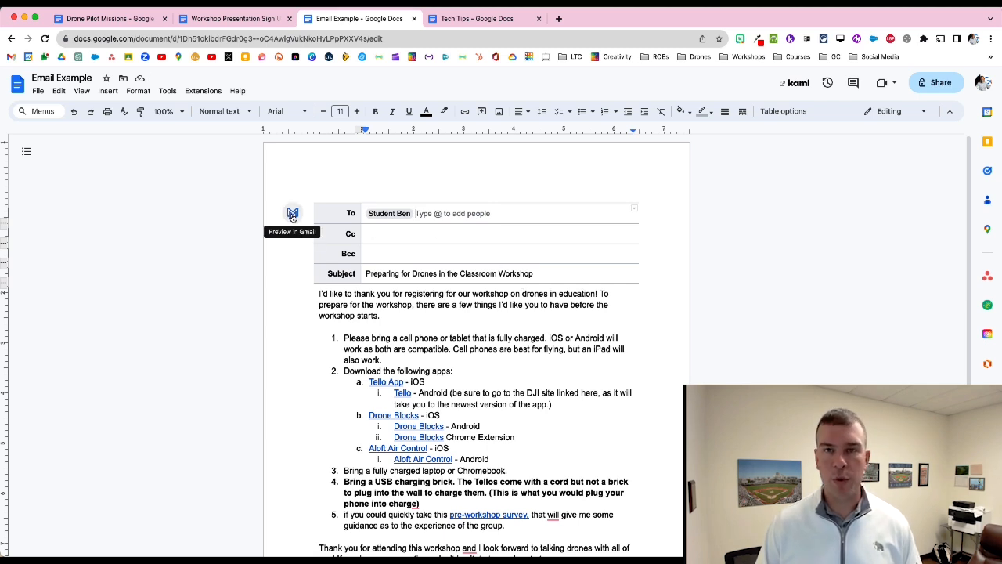
- Preview the email draft in Gmail, reading the message down to its closing, and discard the Gmail draft without sending it
click(292, 213)
drag(271, 272, 564, 106)
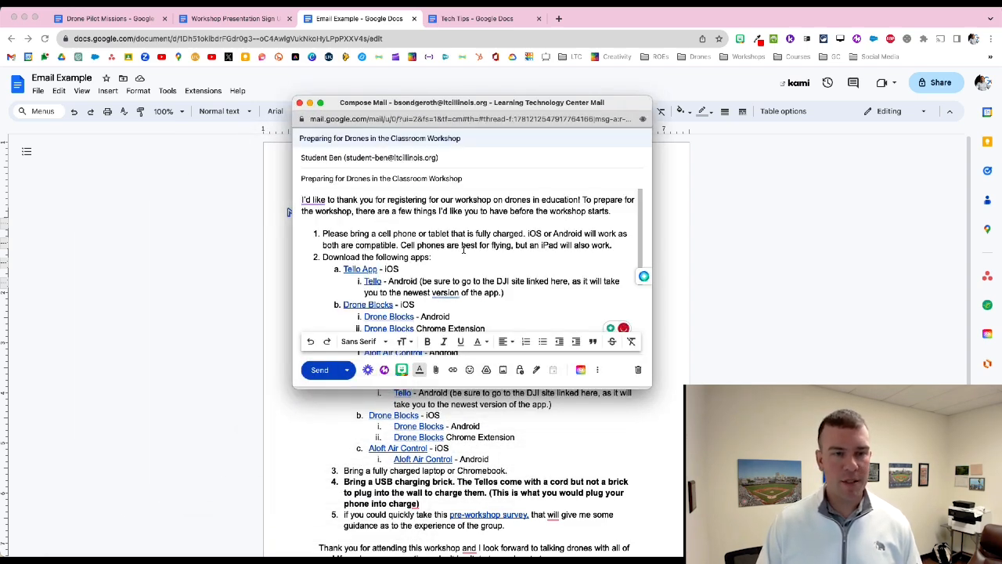
scroll(460, 251, down, 5)
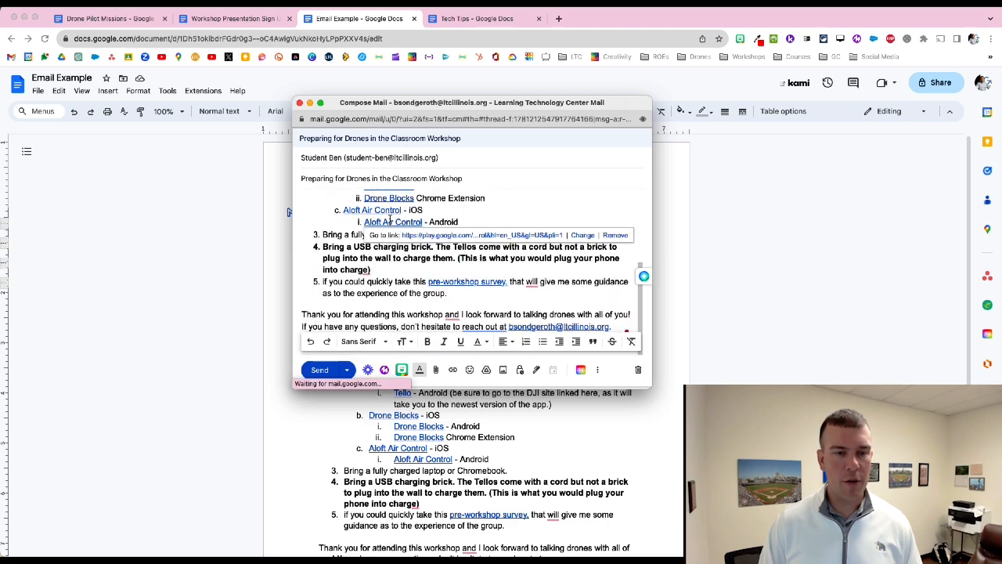
click(391, 220)
click(382, 210)
click(492, 204)
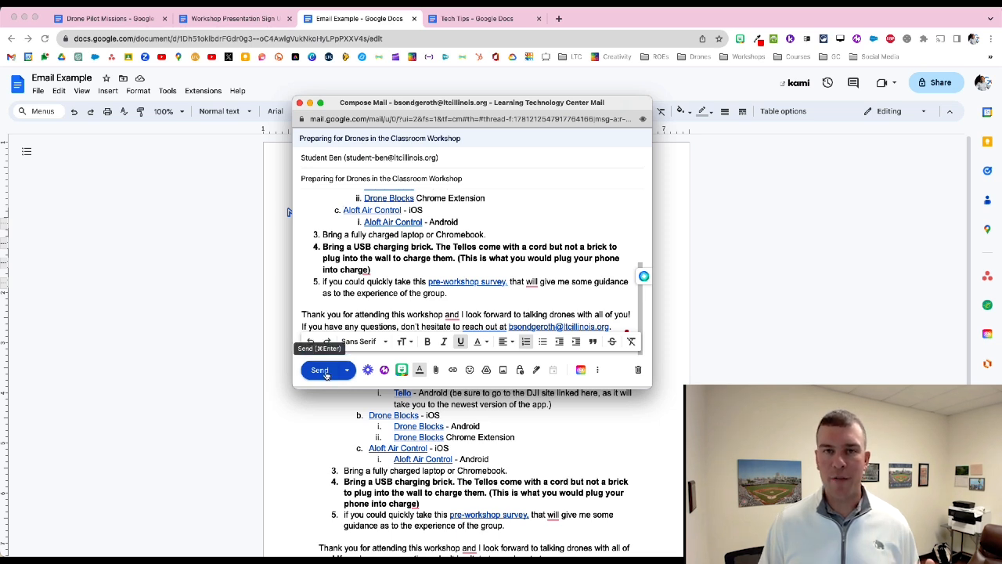
click(638, 369)
click(577, 197)
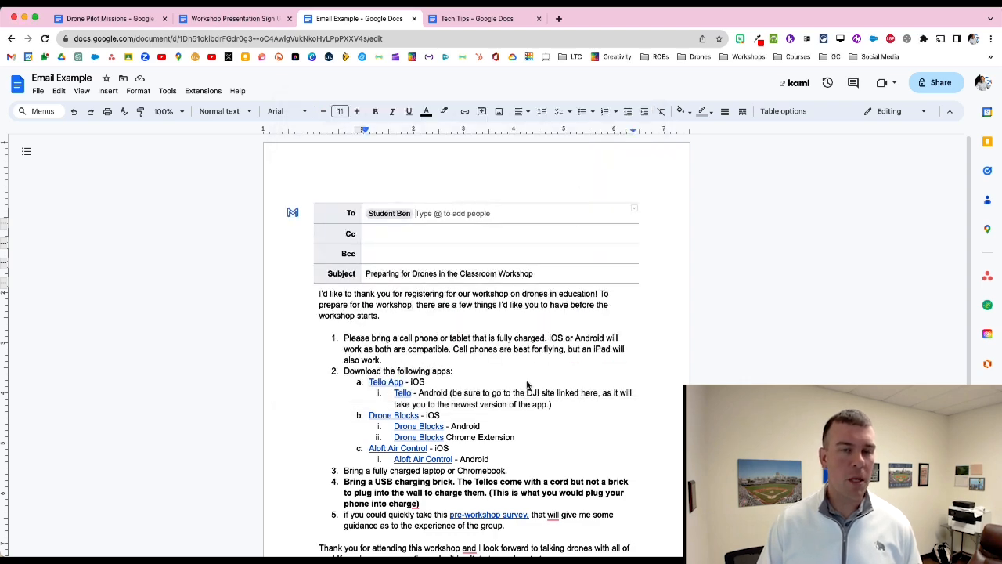
scroll(530, 386, down, 1)
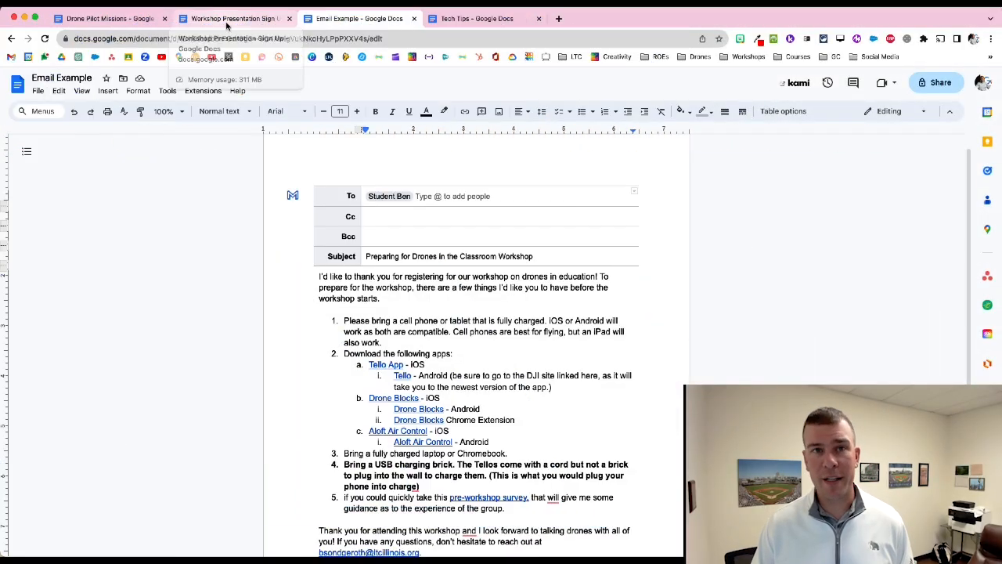
- Switch to the Workshop Presentation Sign Up document and view the date choices in the second presenter's Day to Present dropdown
click(226, 26)
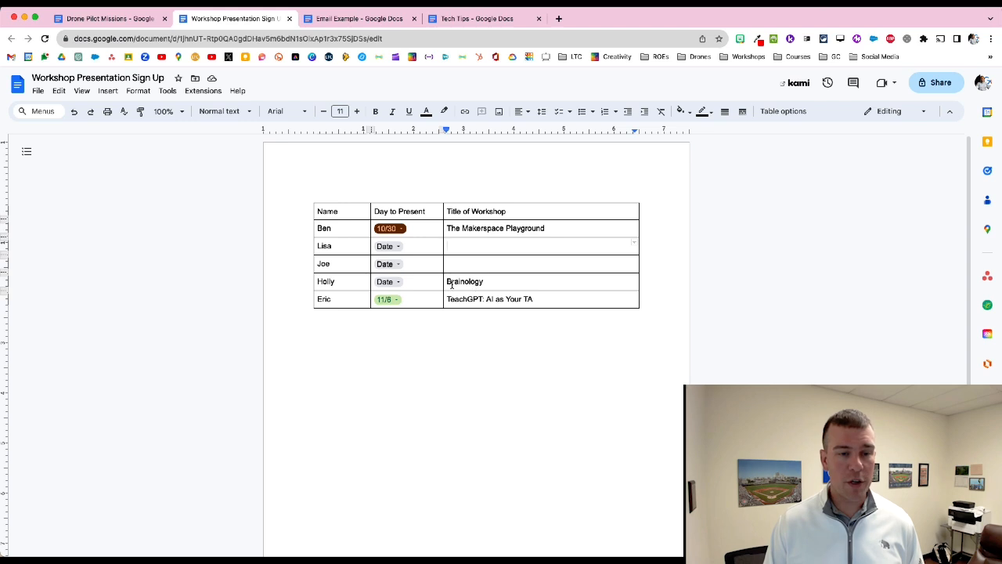
click(391, 248)
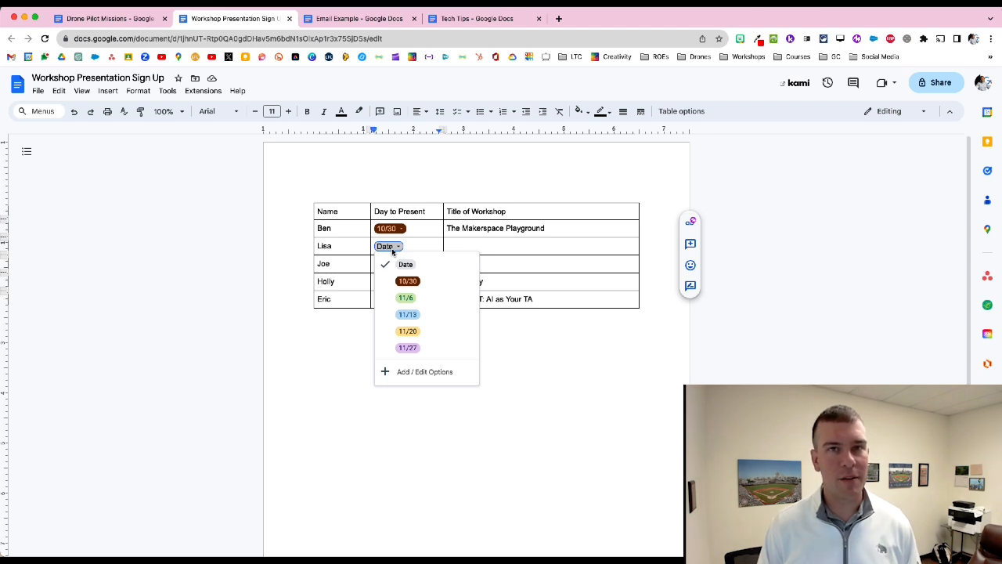
- Examine the settings for inserting a new dropdown in the second presenter's Title of Workshop cell, and close them without saving
click(454, 247)
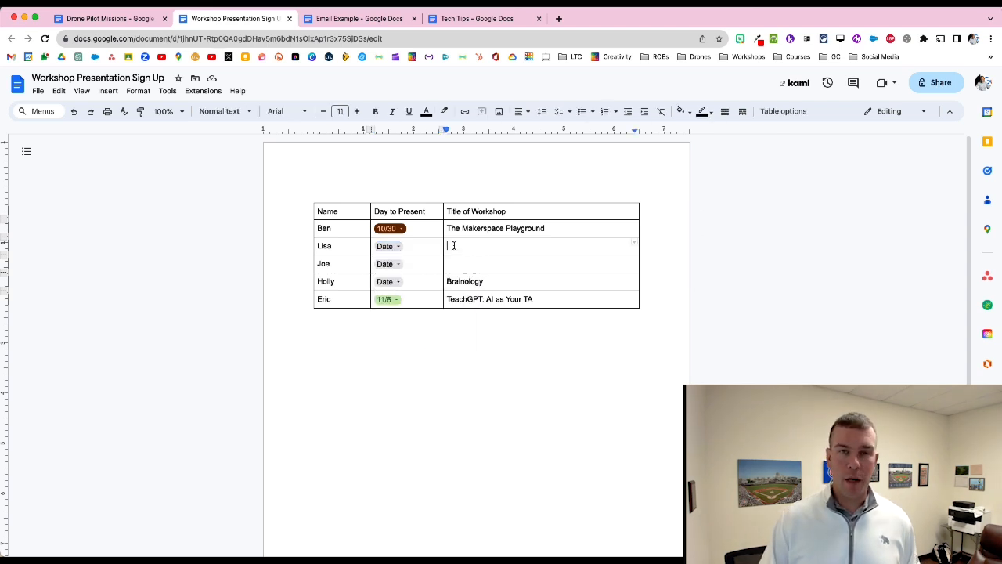
click(107, 91)
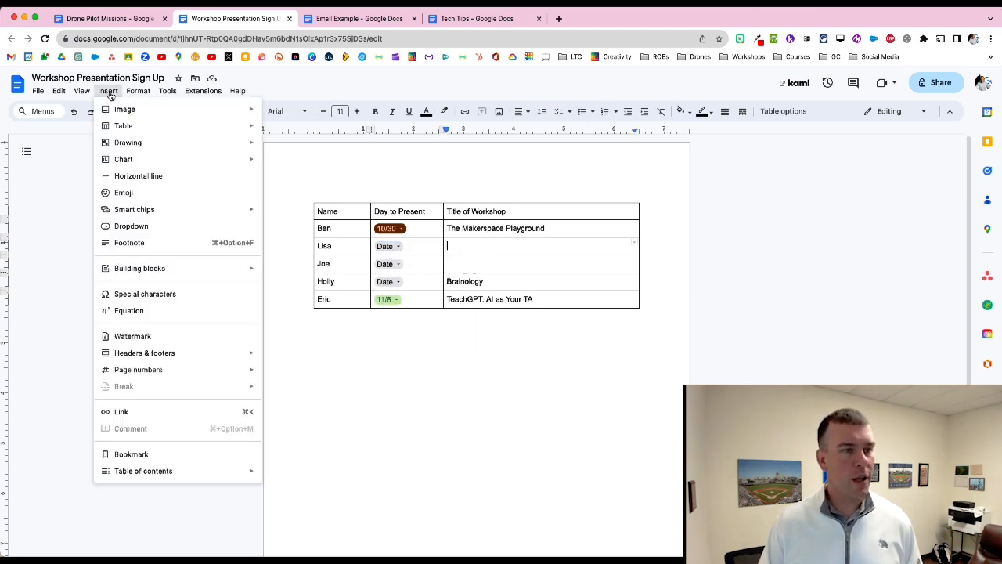
click(128, 226)
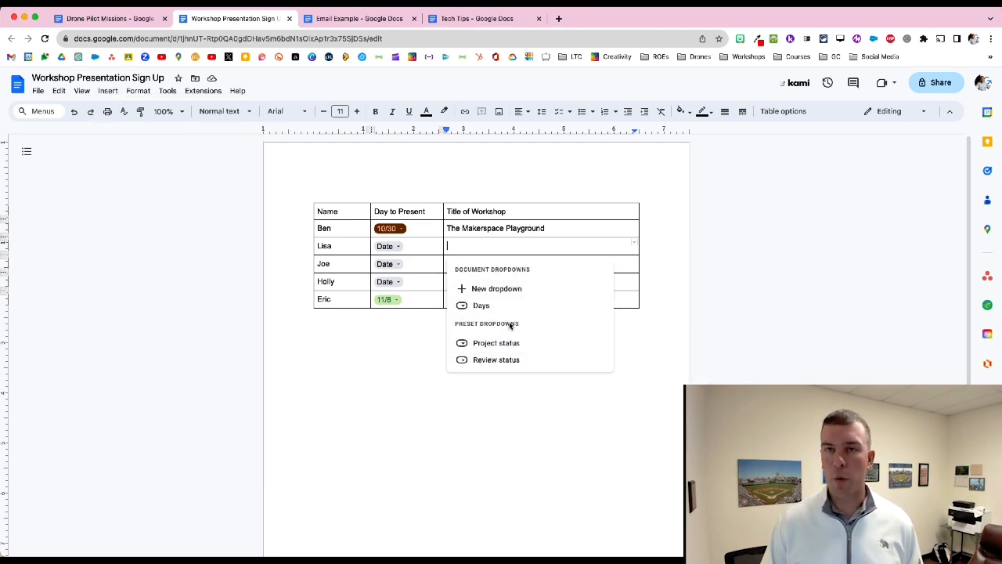
mouse_move(524, 306)
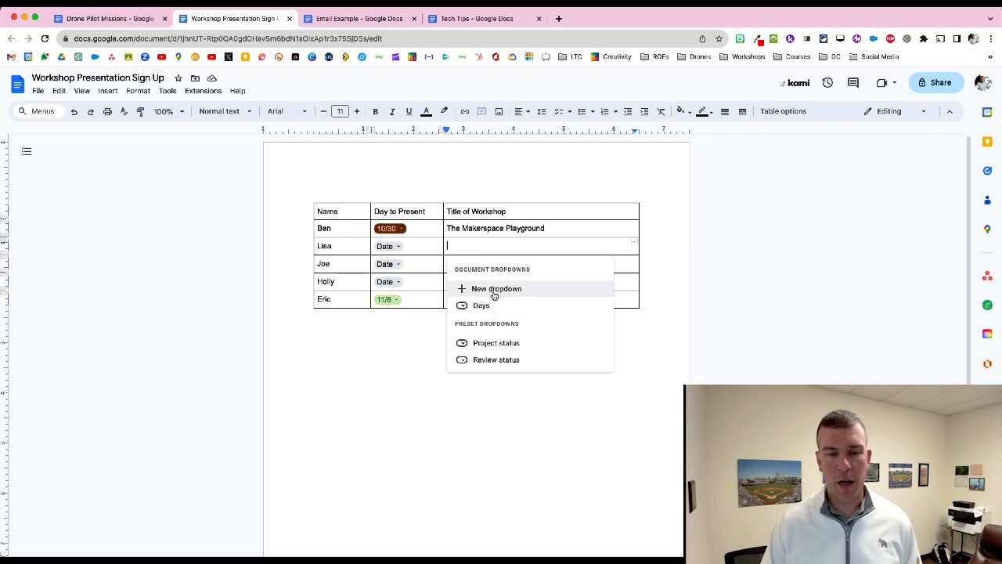
click(494, 290)
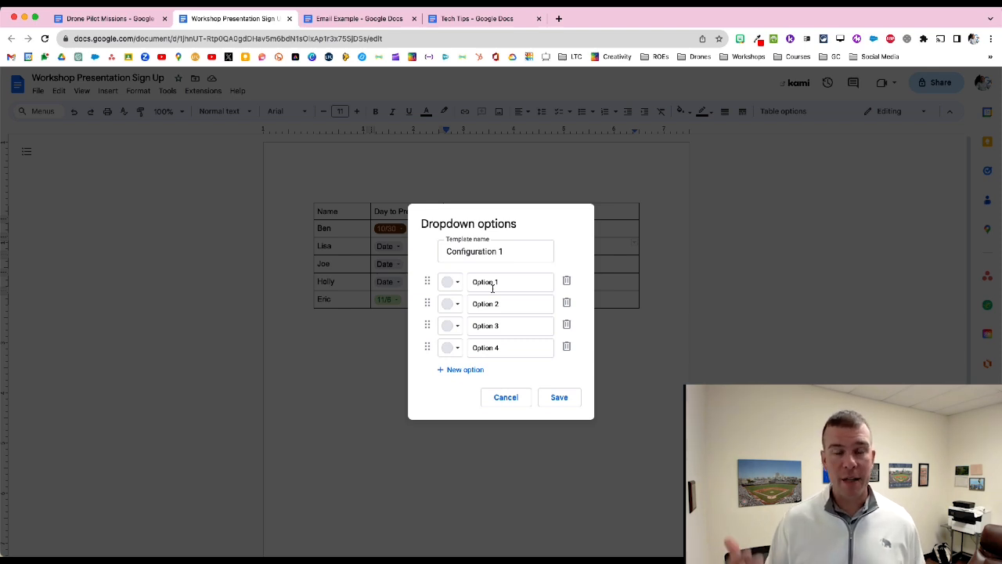
click(504, 399)
- Set the second presenter's Day to Present to 11/13
click(391, 246)
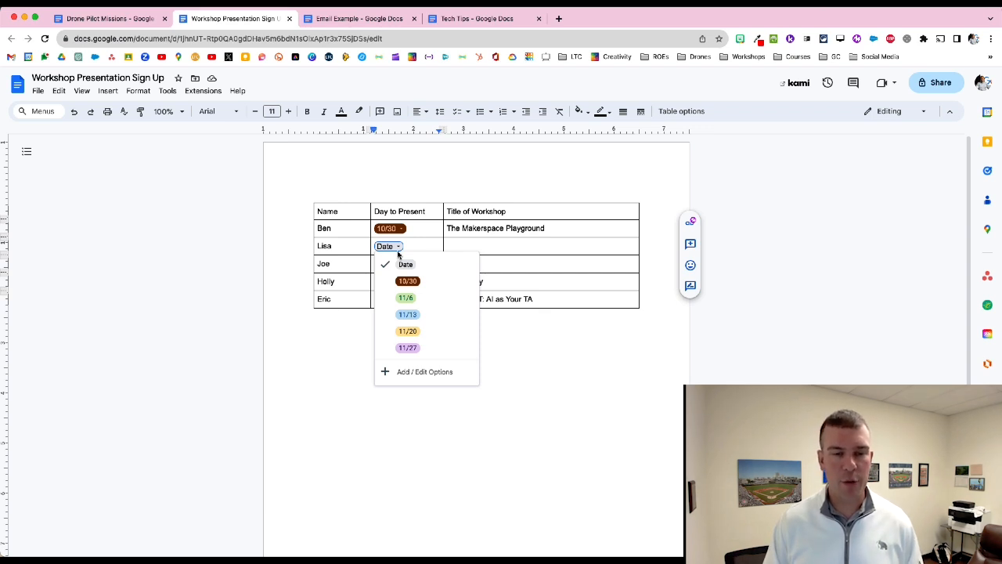
click(446, 318)
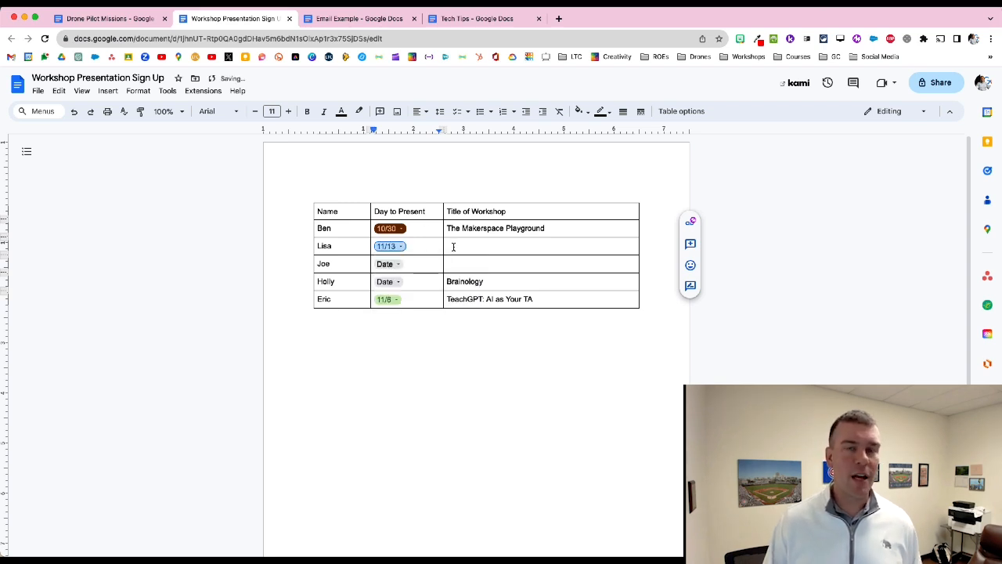